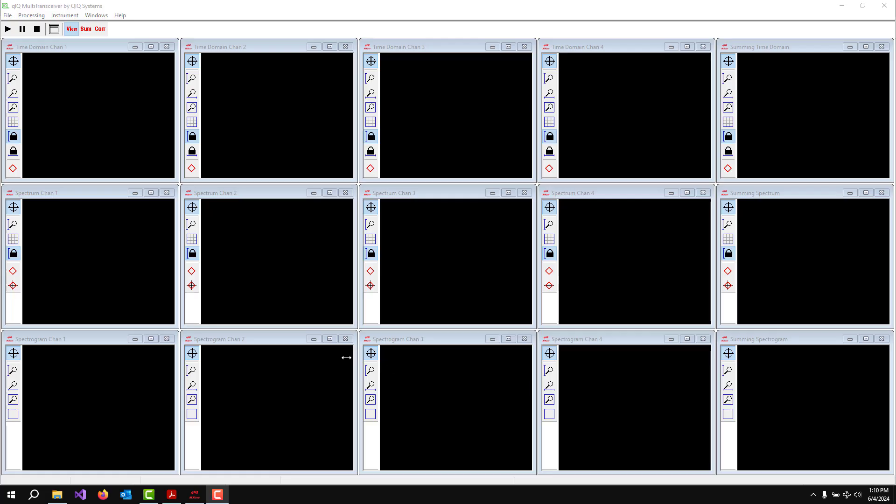
Step: Apply the instrument connection for the AD9081 using IIO over LAN at IP address 192.168.0.29
left_click(68, 17)
left_click(74, 25)
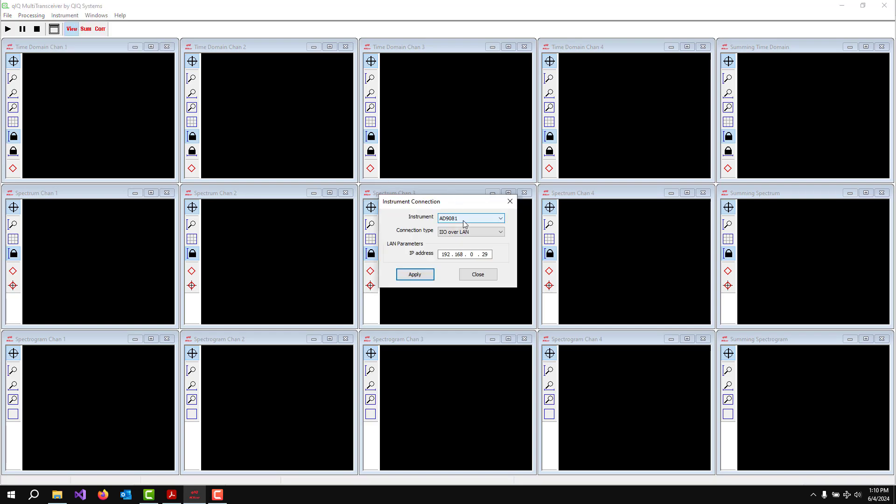
left_click(412, 279)
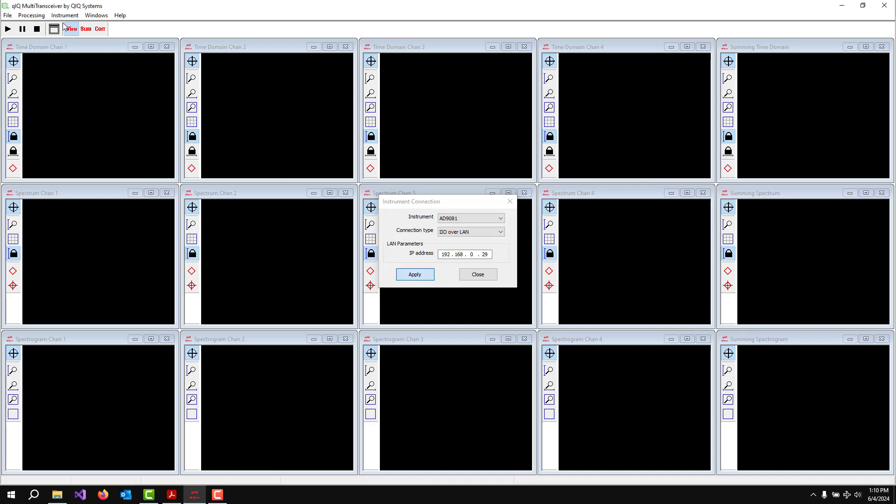
Step: Review the transmitter file and its contents for transmitter channels 1 to 4, and accept the settings
left_click(8, 18)
left_click(27, 28)
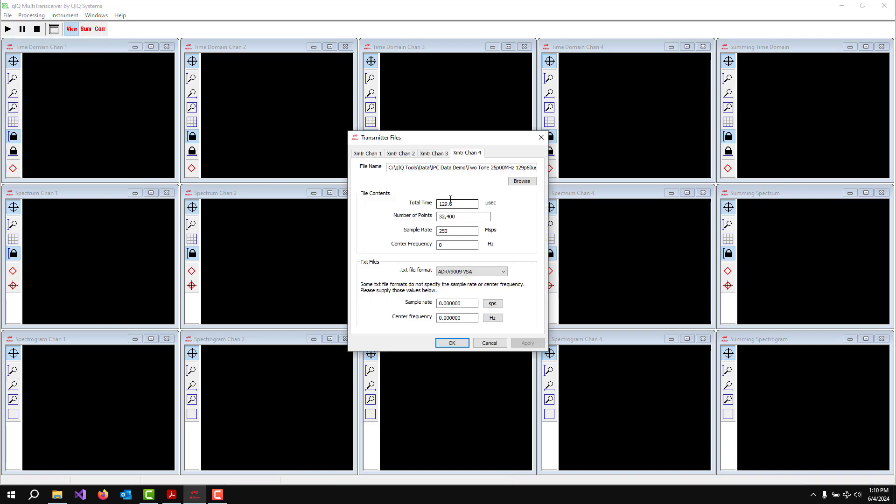
left_click(370, 155)
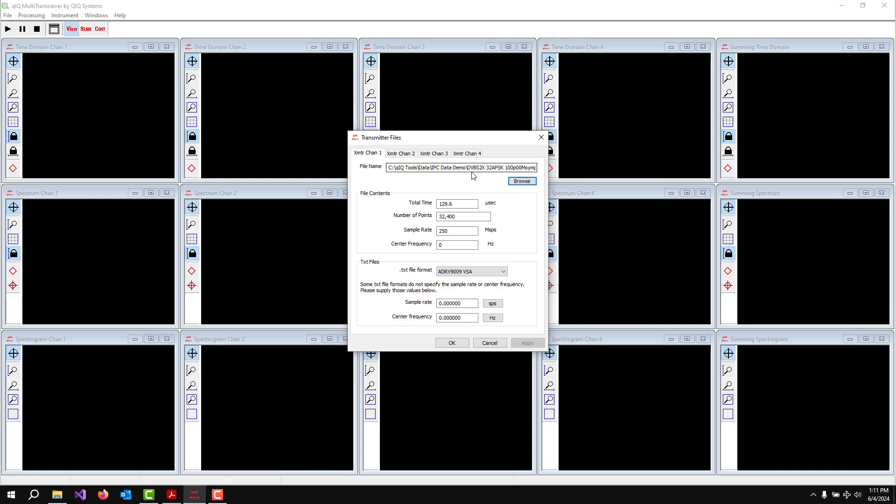
left_click(399, 155)
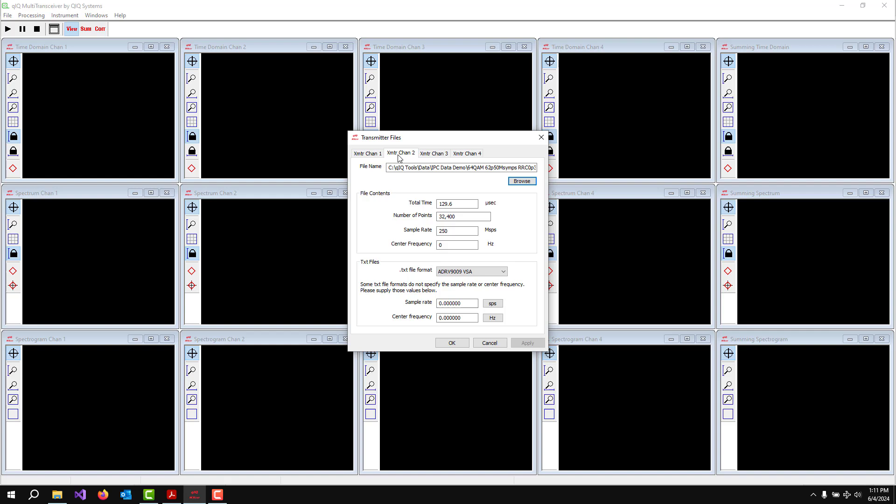
left_click(433, 155)
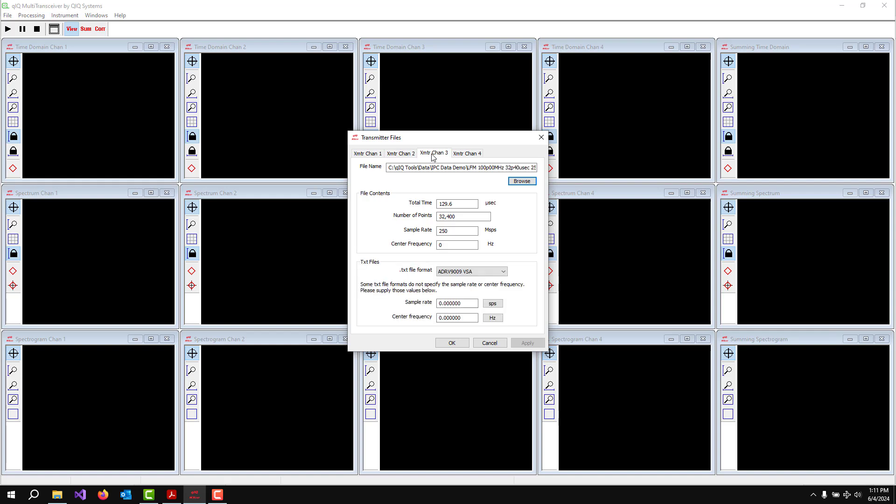
left_click(474, 156)
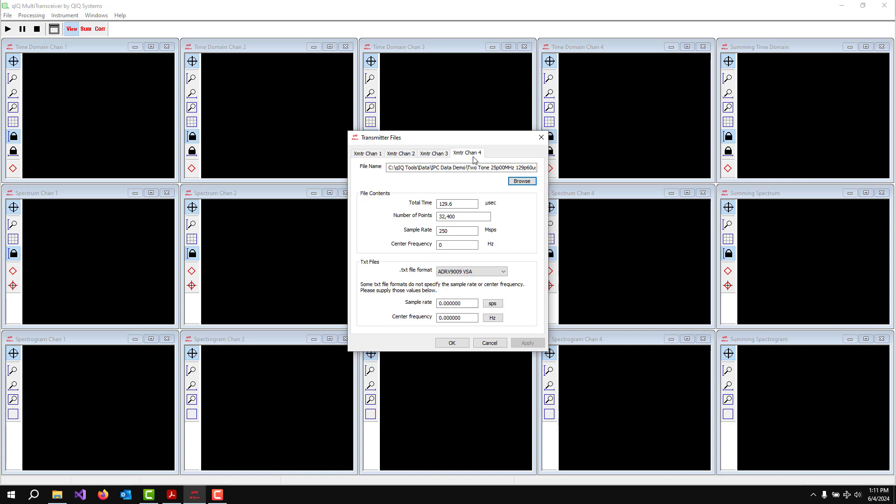
left_click(452, 344)
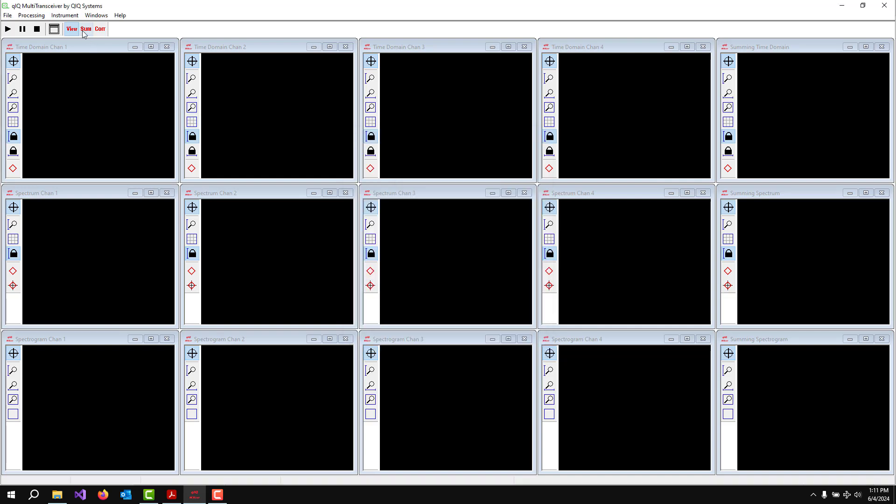
Step: Review the AD9081 control settings for sample rate, transmitters and receivers, including their enabled state and center frequency, and accept them
left_click(65, 15)
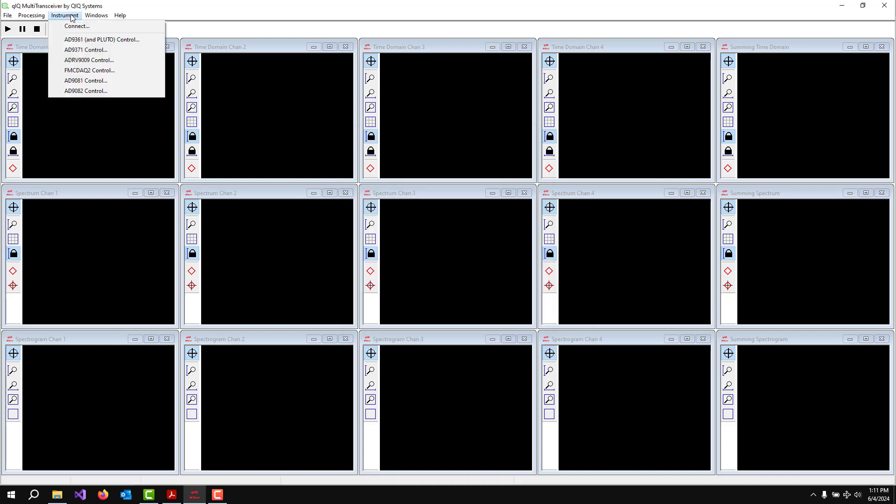
left_click(82, 83)
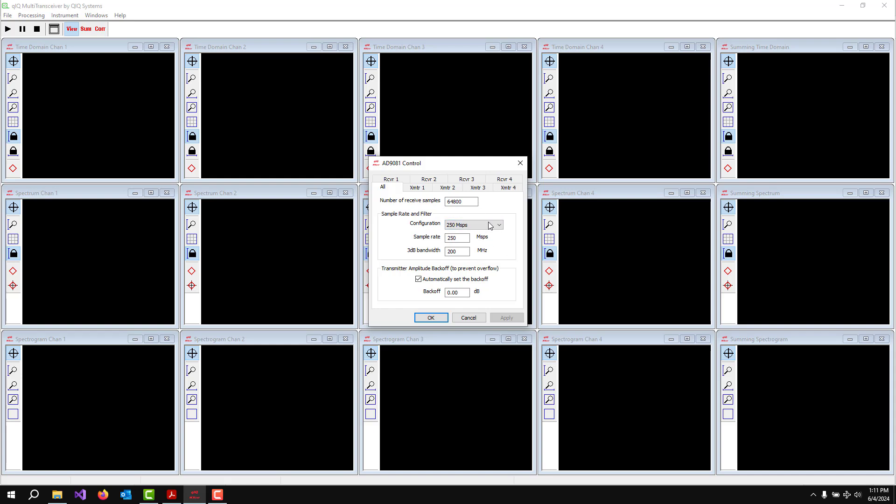
left_click(415, 188)
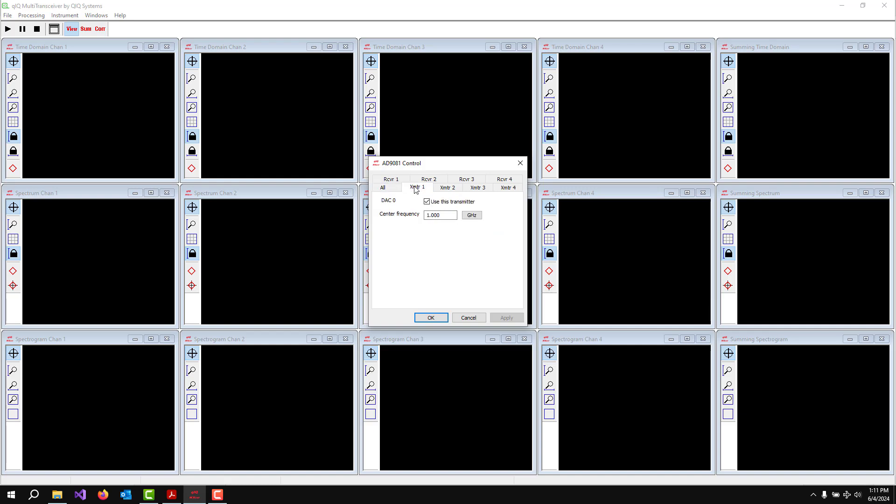
left_click(447, 190)
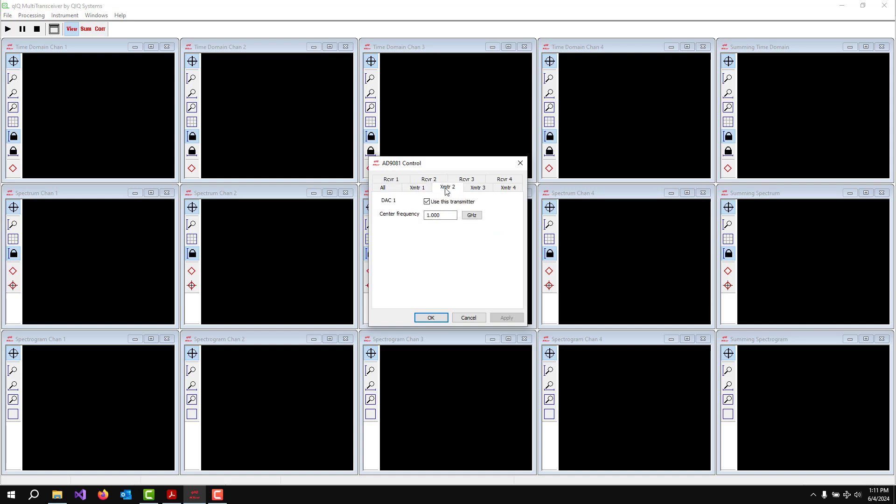
left_click(486, 190)
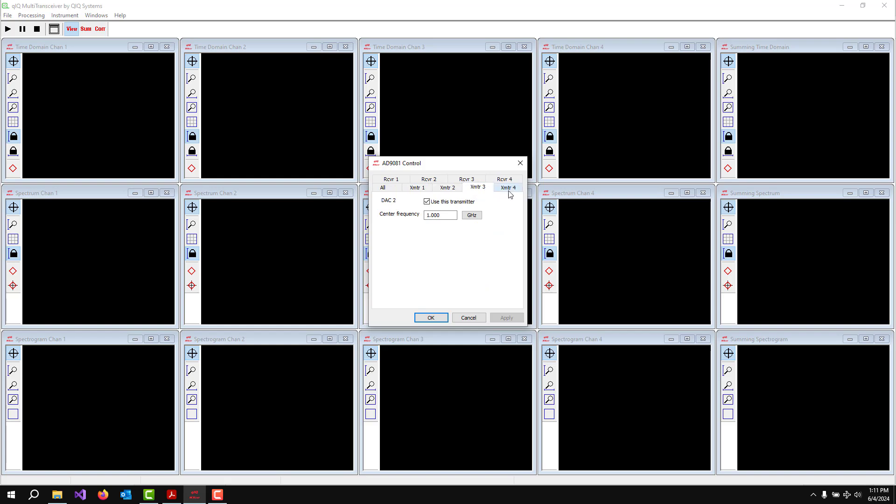
left_click(393, 179)
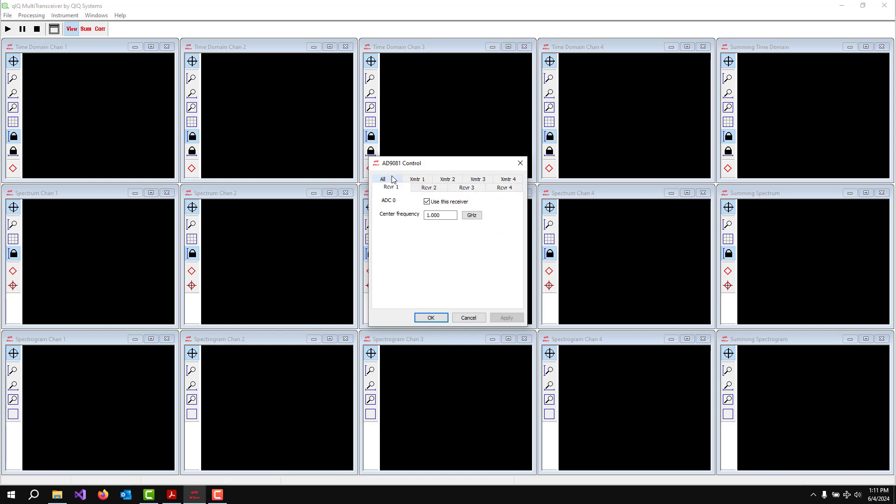
left_click(427, 187)
left_click(461, 191)
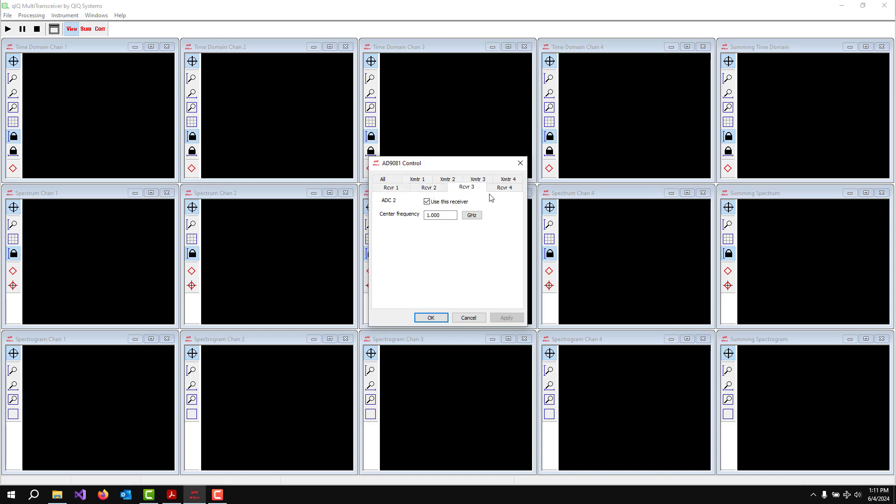
left_click(504, 191)
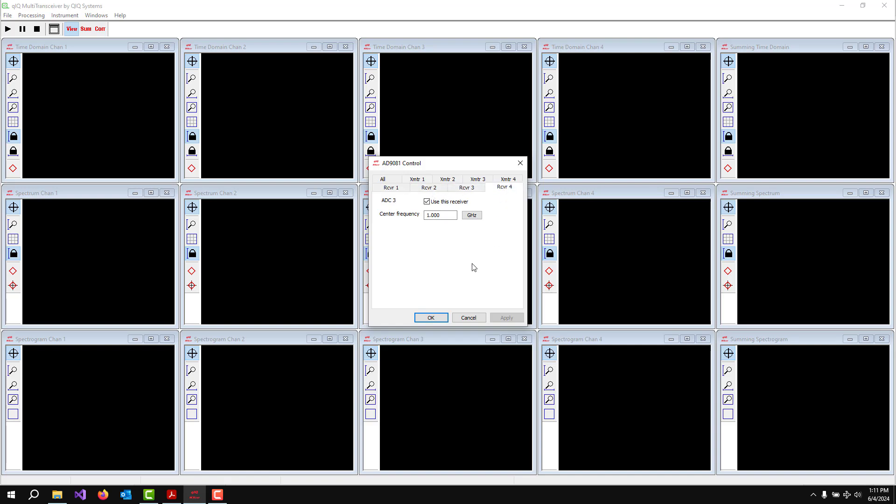
left_click(434, 318)
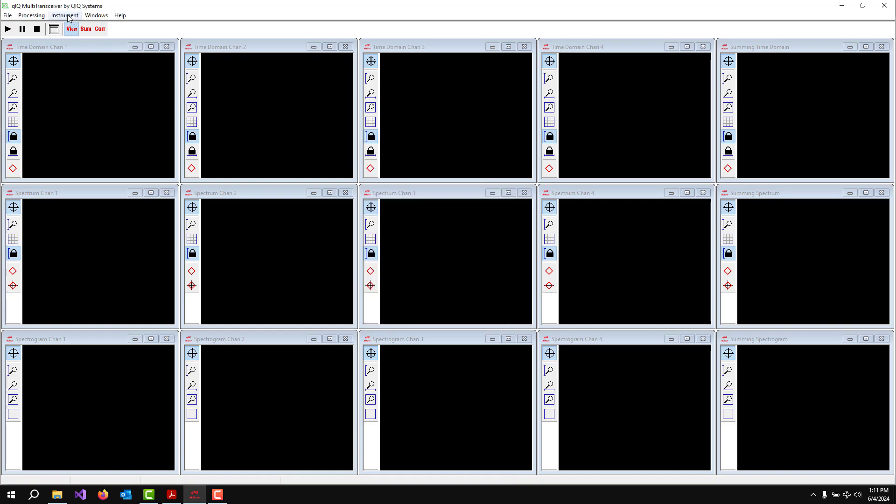
Step: Apply the active windows setup of four plots plus summing plots with IQ waveforms, spectrum and spectrogram, and run and stop the transceiver
left_click(101, 16)
left_click(107, 27)
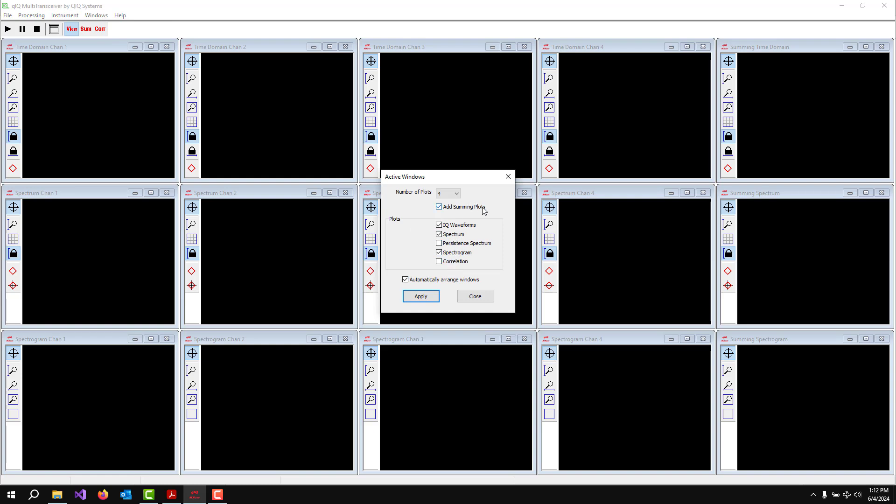
left_click(423, 298)
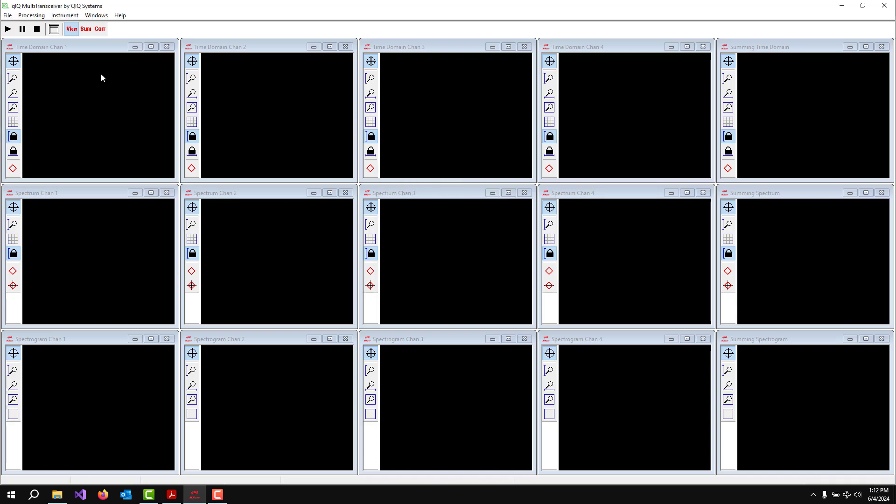
left_click(7, 29)
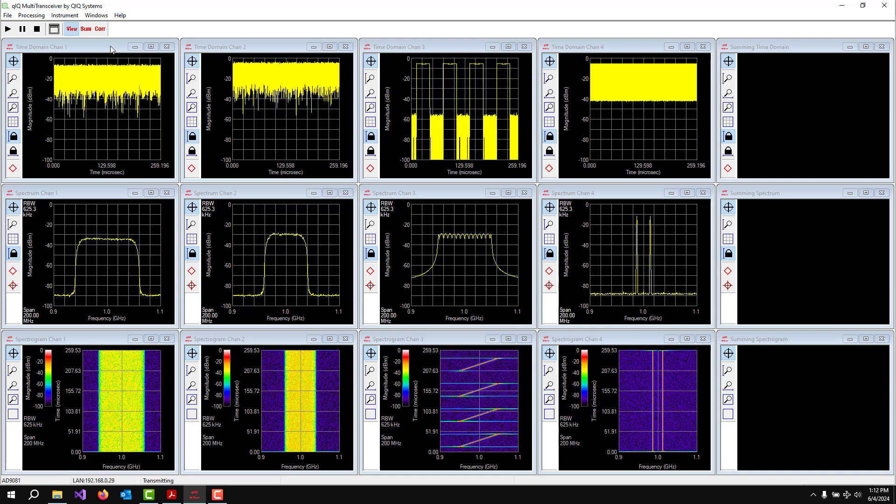
left_click(35, 29)
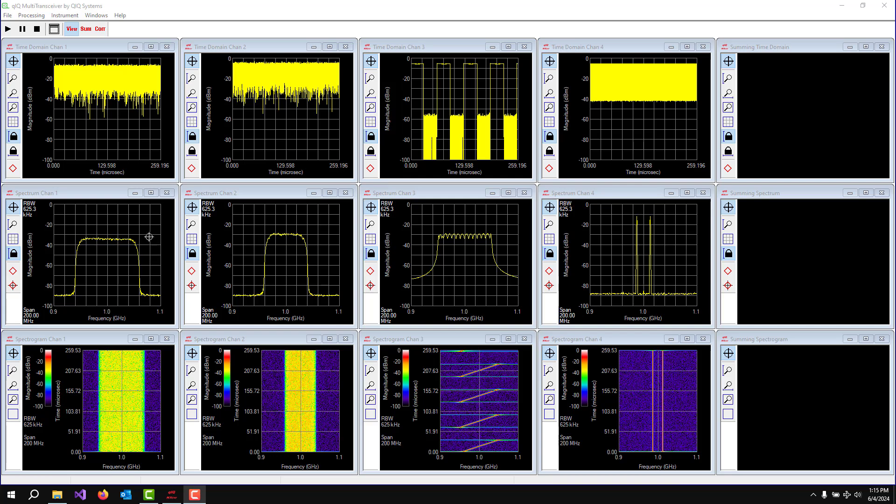
Step: Check the output channels assigned to IPC link 0 and IPC link 1 in the inter-process outputs
left_click(8, 17)
left_click(32, 106)
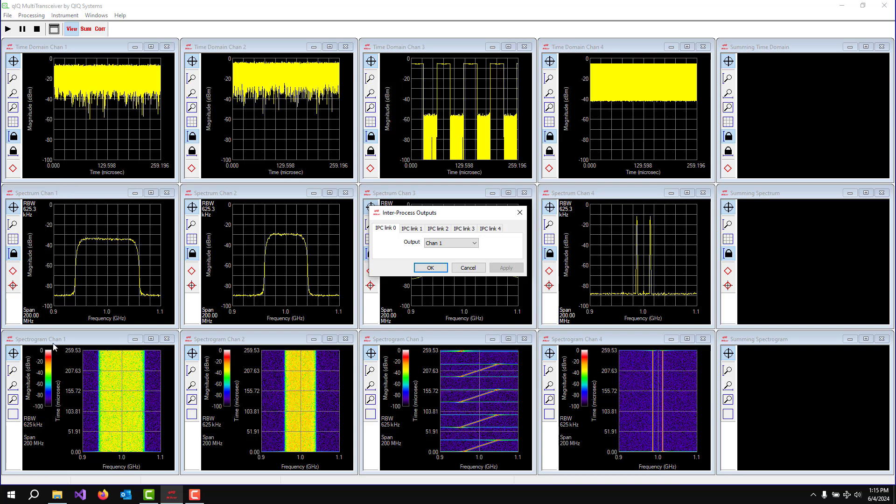
left_click(413, 229)
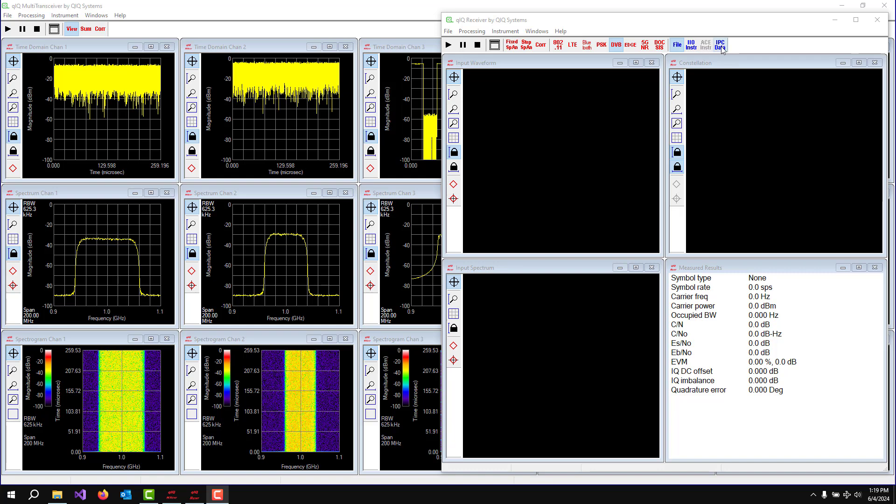
Step: Set the qIQ Receiver's input source to IPC data and its IPC link number to 0
left_click(721, 46)
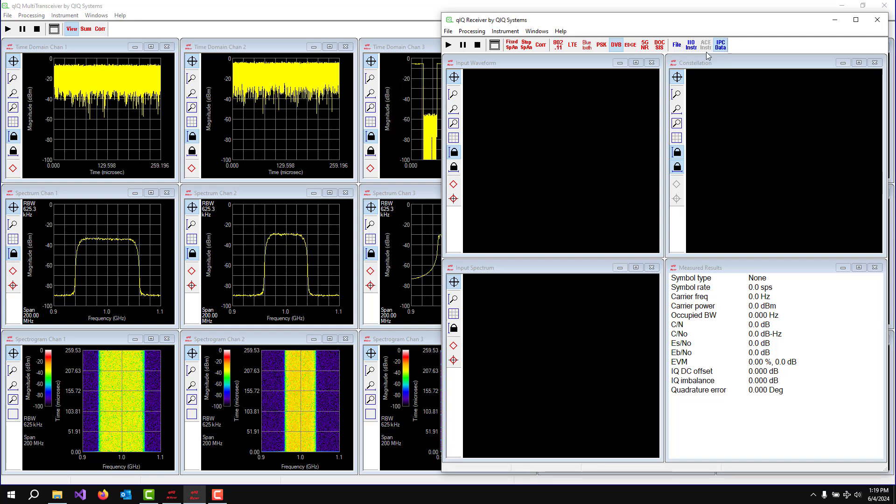
left_click(448, 31)
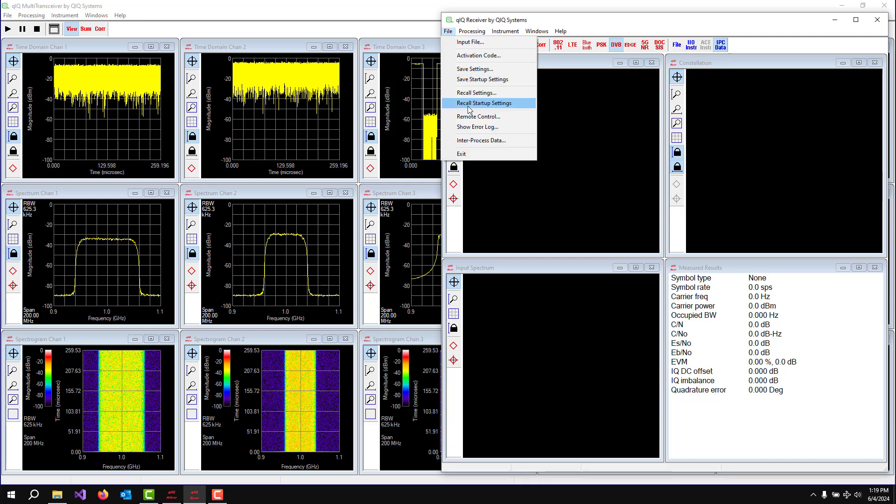
left_click(475, 142)
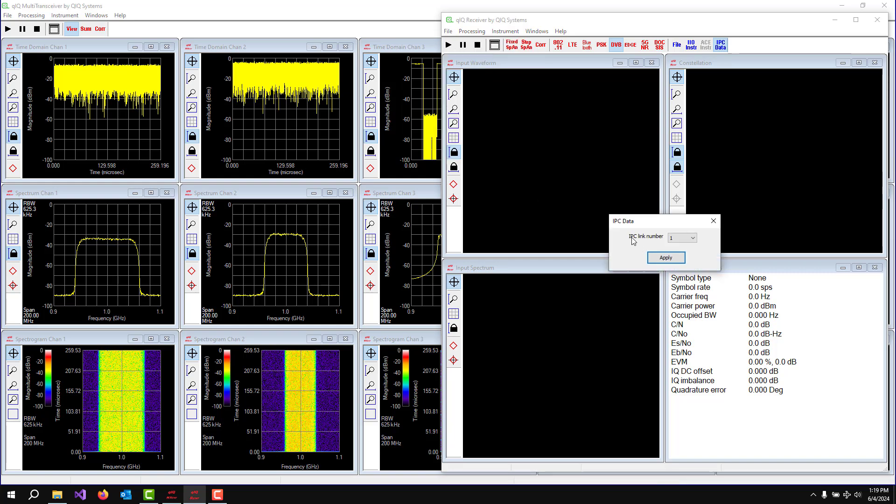
left_click(696, 239)
left_click(686, 247)
left_click(673, 260)
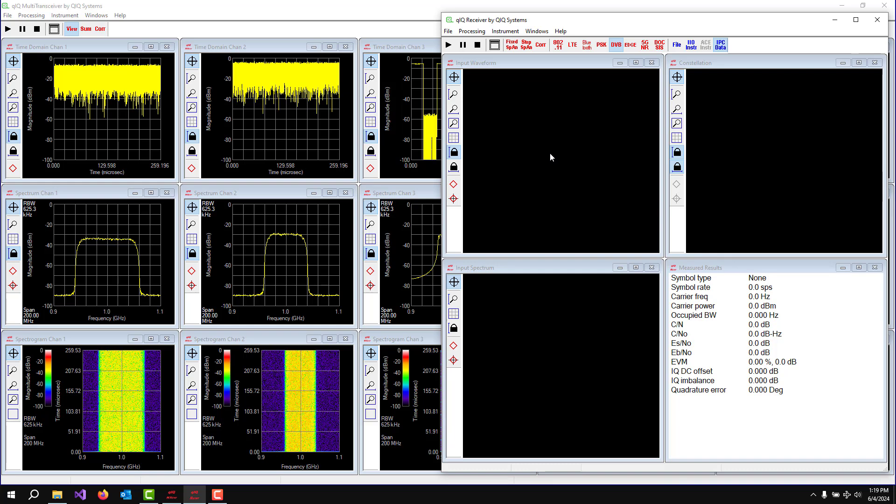
Step: Start the MultiTransceiver, switch back to the qIQ Receiver, and run and stop its DVB measurement on IPC link 0
left_click(39, 35)
left_click(8, 31)
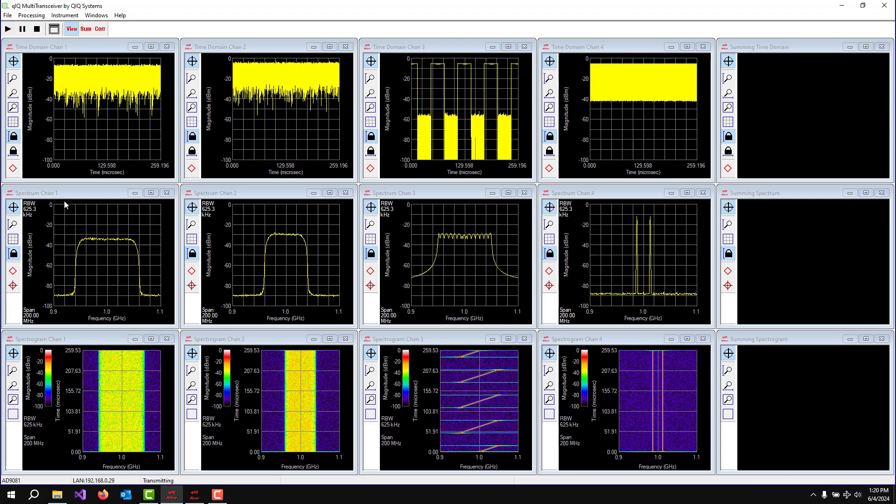
left_click(196, 494)
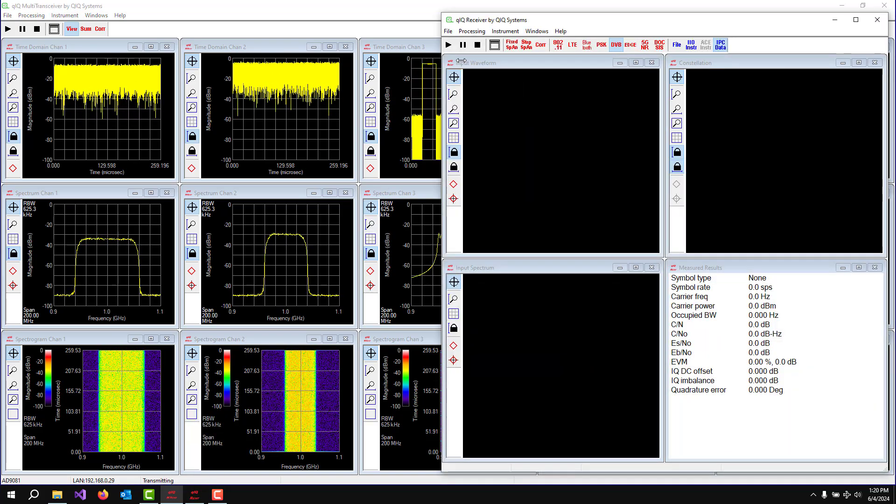
left_click(449, 45)
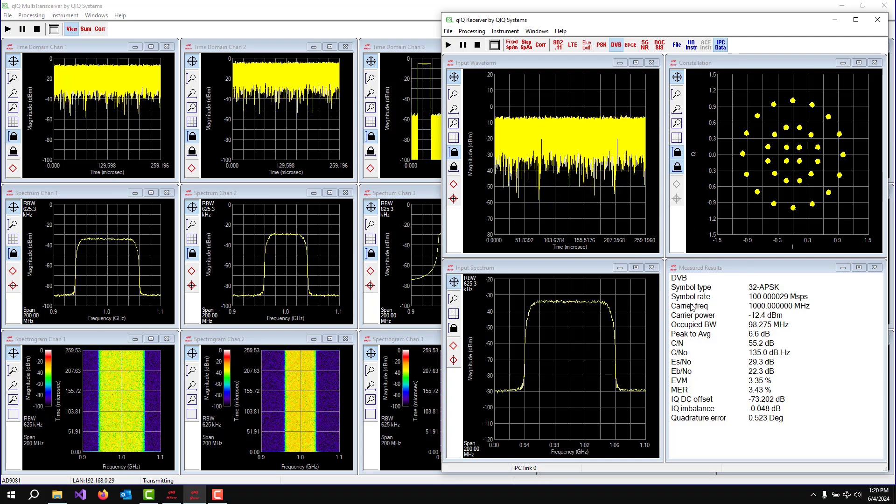
left_click(477, 45)
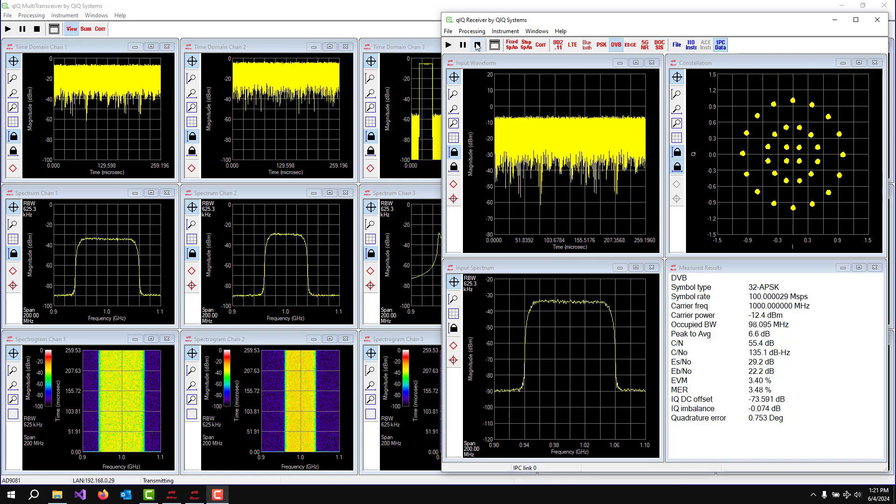
Step: Choose a different IPC link number as the receiver's inter-process data source and apply it
left_click(449, 32)
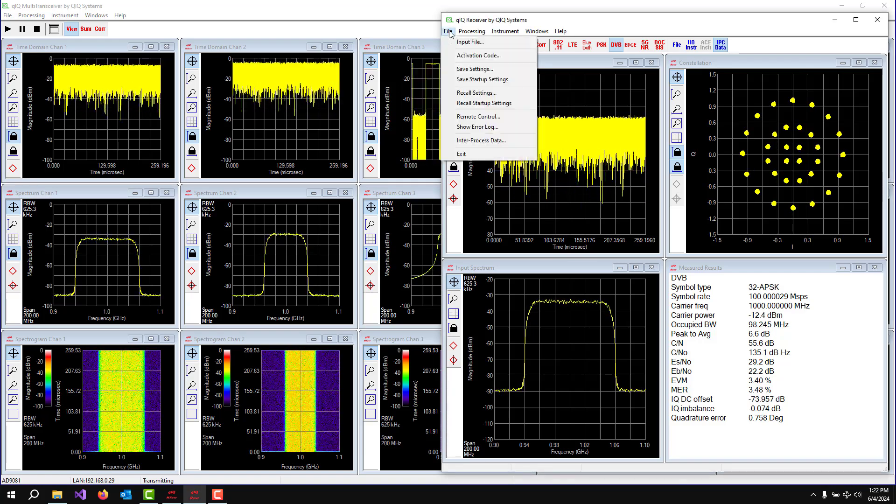
left_click(471, 142)
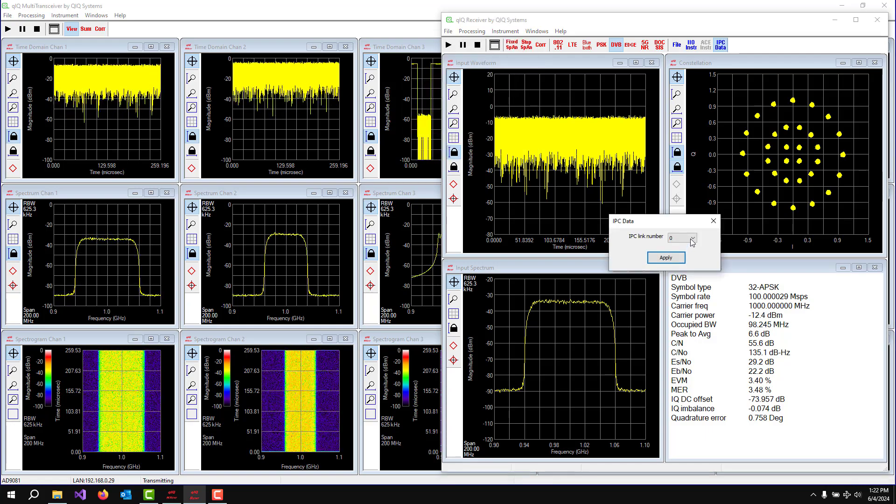
left_click(693, 239)
left_click(684, 252)
left_click(663, 260)
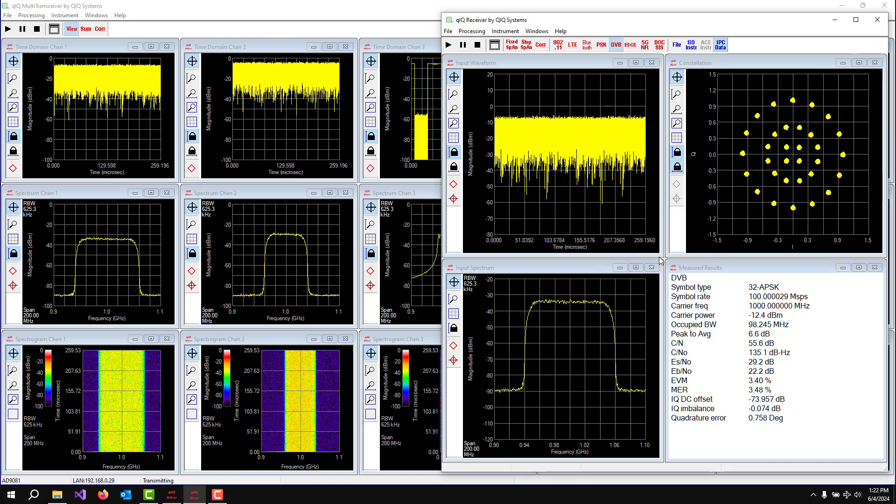
Step: Apply PSK/QAM demodulation in the receiver with 64-QAM symbols, a 62.5 Msps symbol rate and a Root Raised Cosine filter of alpha 0.30
left_click(472, 31)
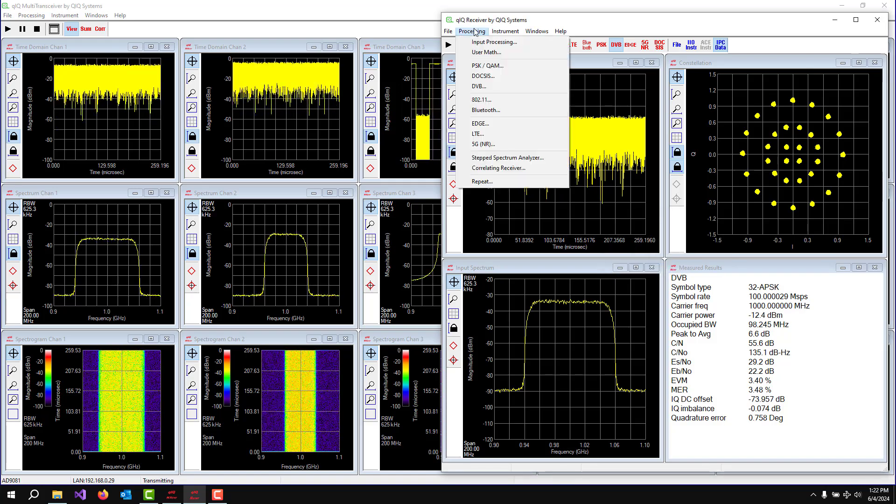
left_click(485, 65)
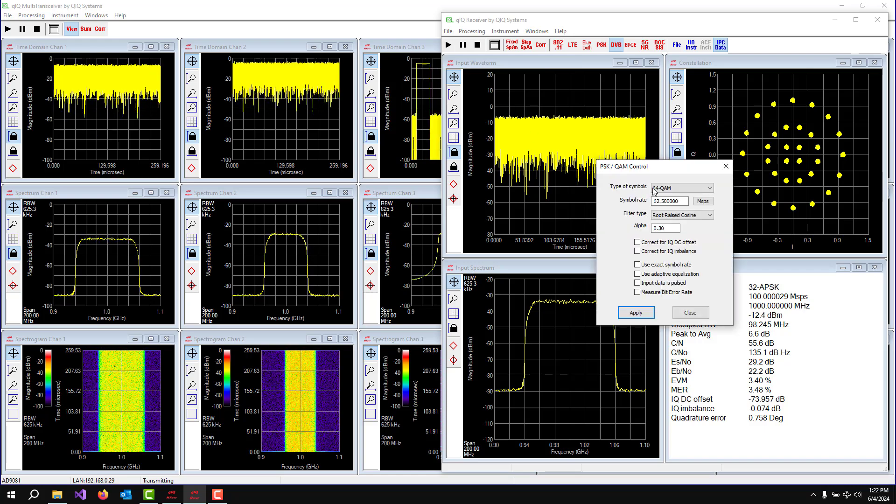
left_click(679, 201)
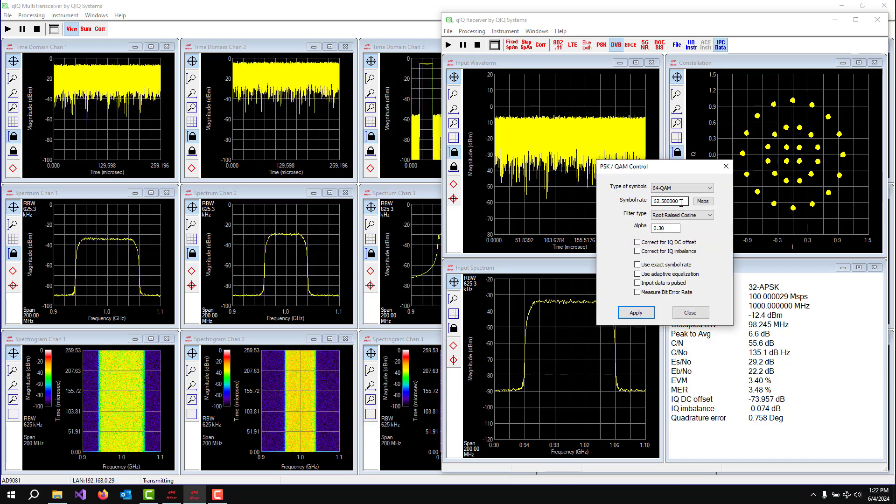
left_click(635, 312)
left_click(690, 313)
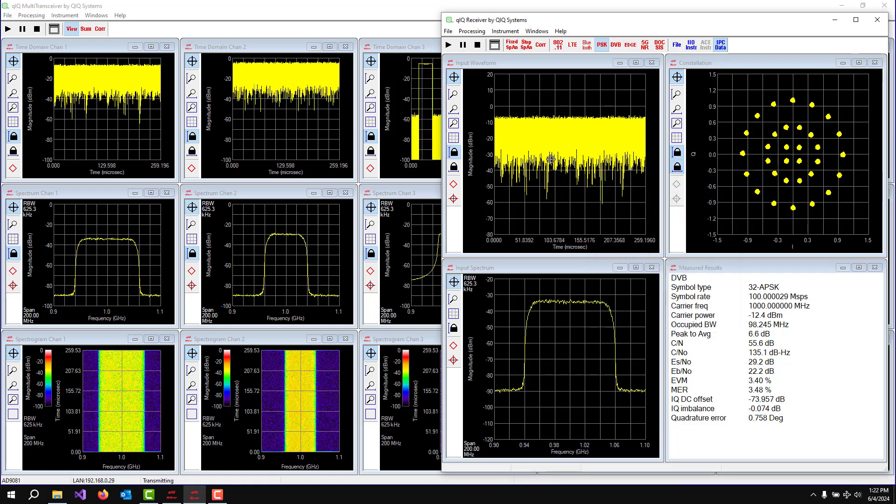
Step: Run and stop the 64-QAM measurement on IPC link 1, and stop the MultiTransceiver
left_click(450, 45)
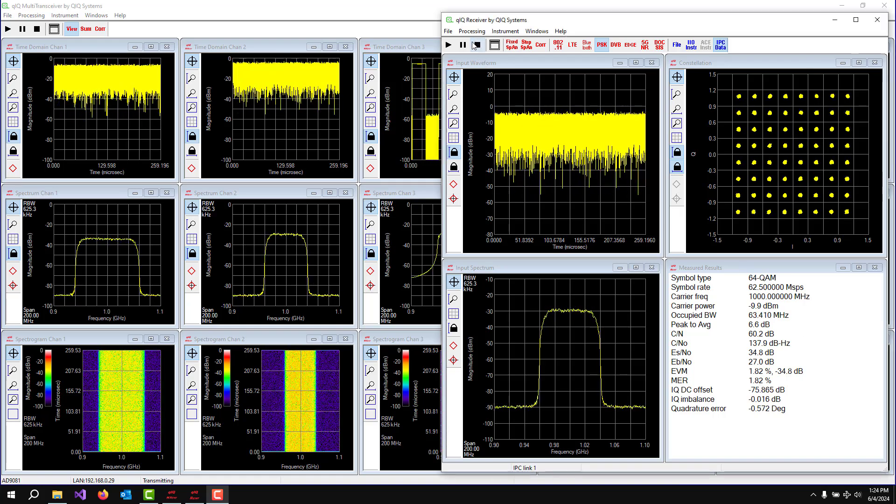
left_click(478, 45)
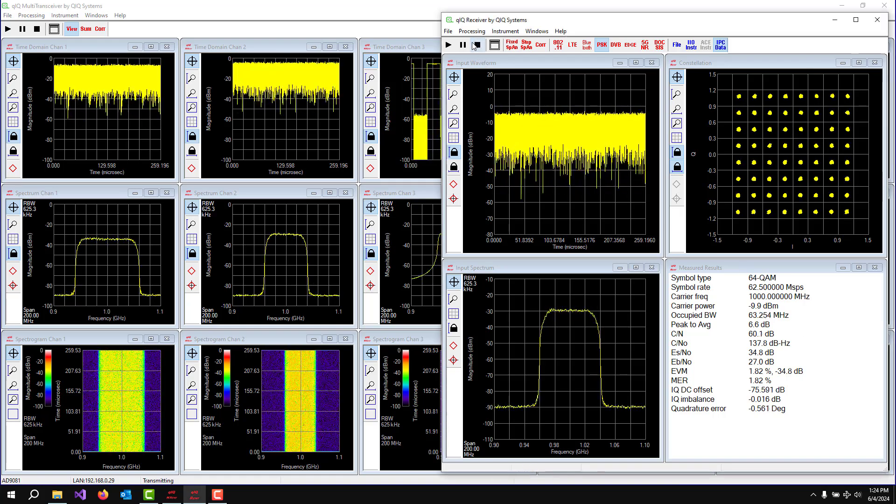
left_click(37, 29)
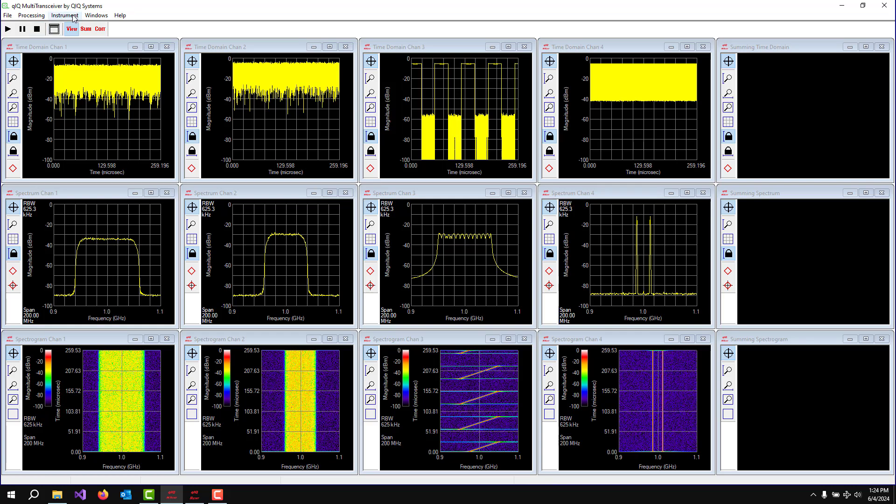
Step: Sum receivers 1 and 3 in the Summing Receiver with receiver 3's magnitude at -25 dB, and start the MultiTransceiver in summing mode
left_click(42, 16)
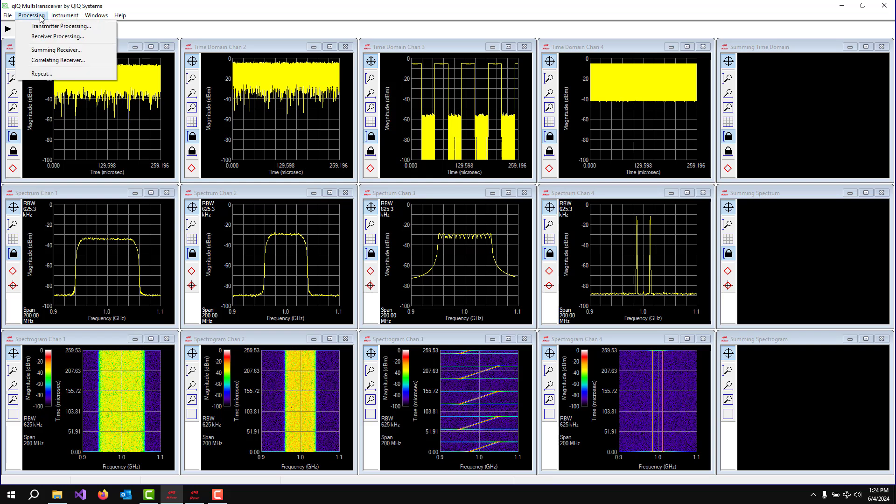
left_click(45, 51)
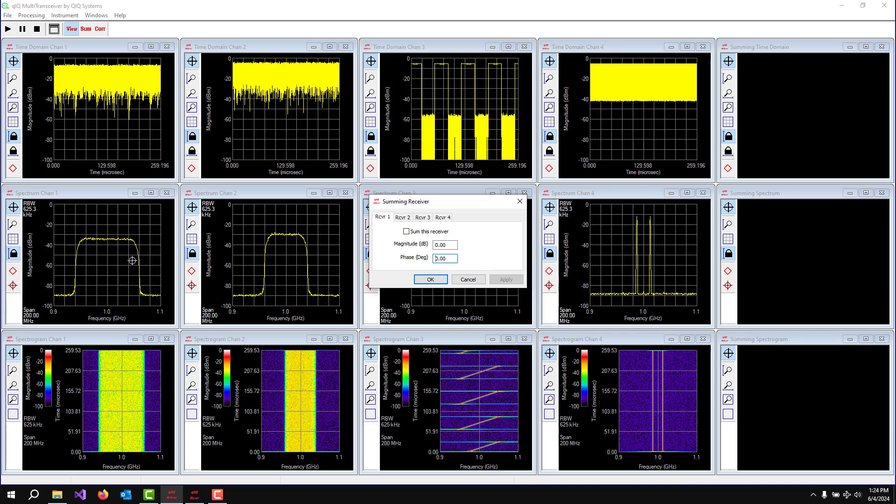
left_click(425, 232)
left_click(422, 218)
left_click(415, 232)
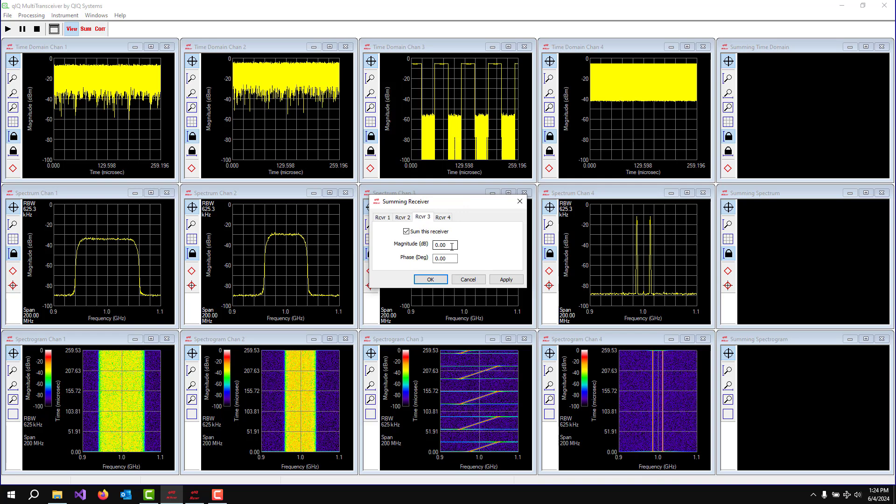
left_click_drag(452, 246, 420, 249)
type("-25")
left_click(430, 280)
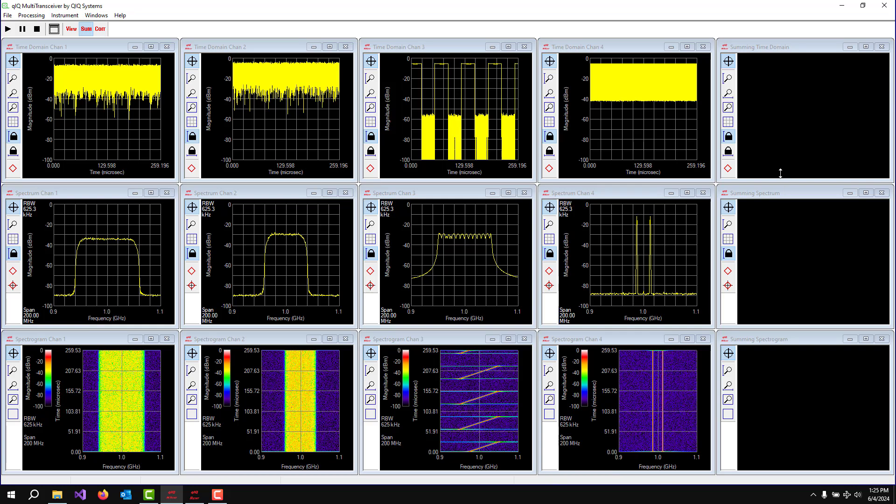
left_click(8, 29)
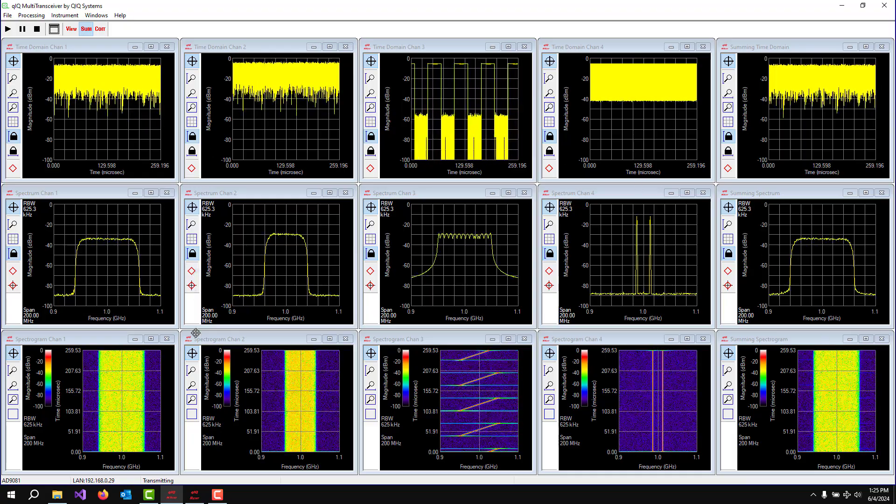
Step: Check the output assigned to IPC link 2 in the MultiTransceiver's inter-process outputs
left_click(198, 499)
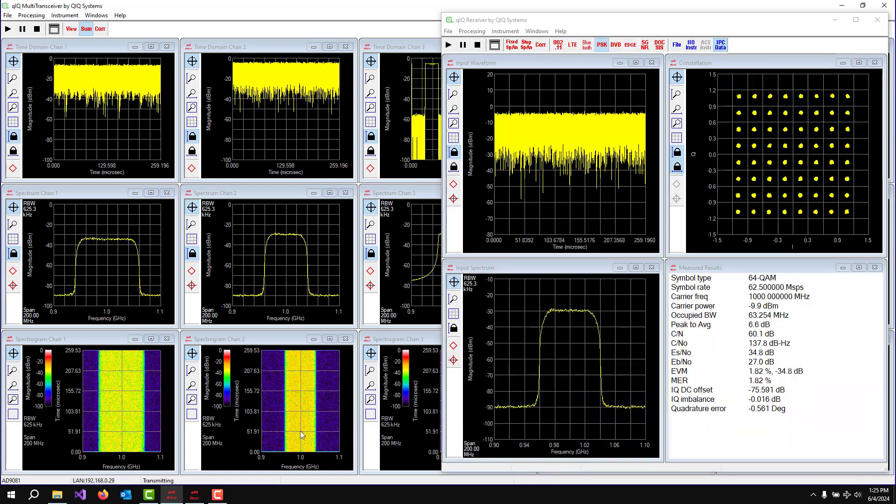
left_click(537, 267)
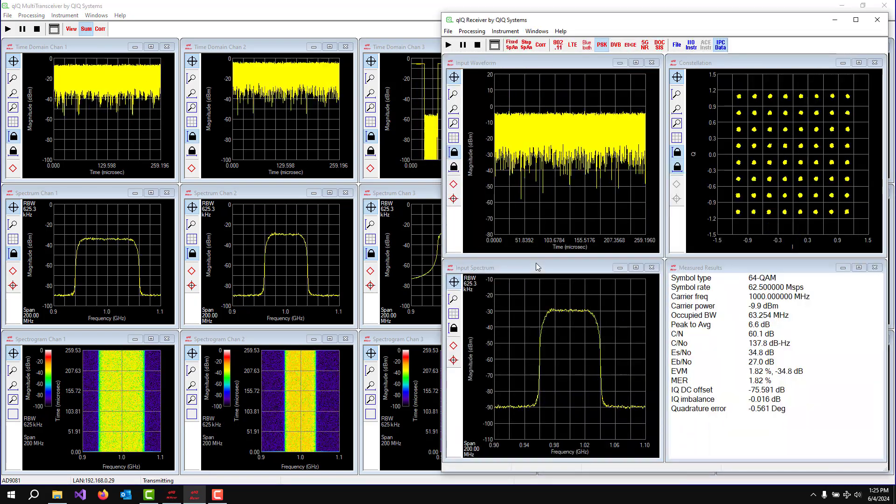
left_click(301, 8)
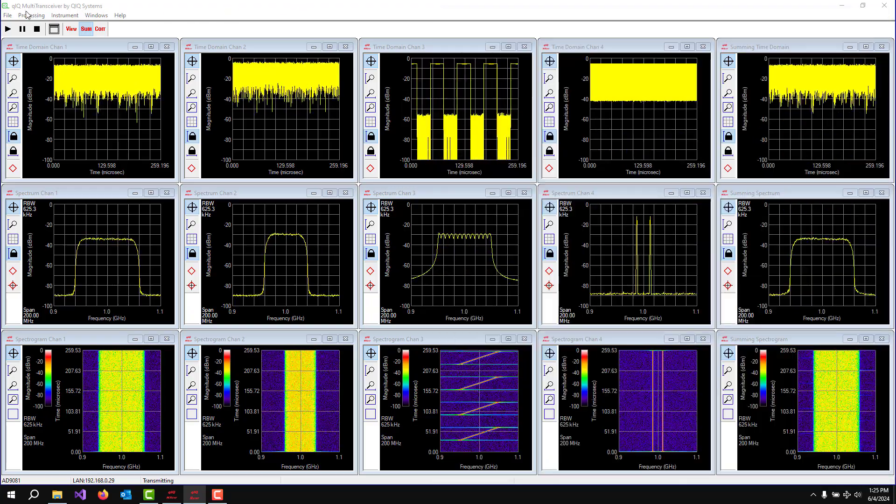
left_click(9, 21)
left_click(8, 17)
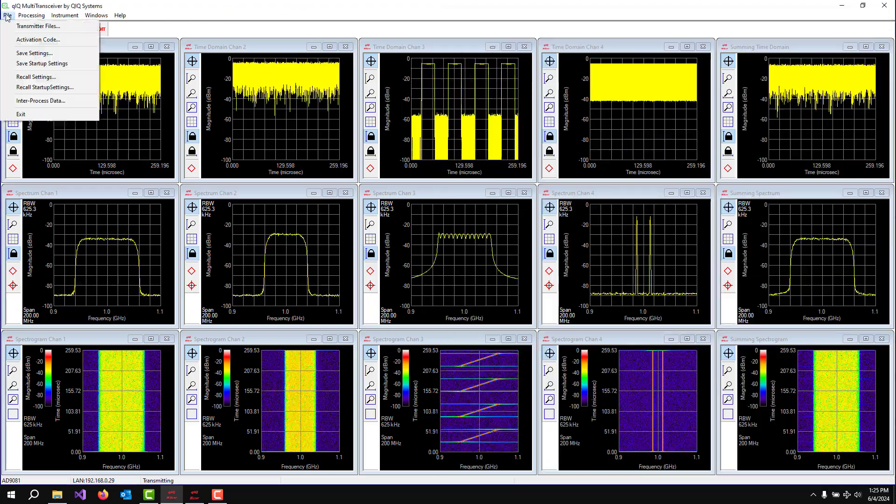
left_click(28, 101)
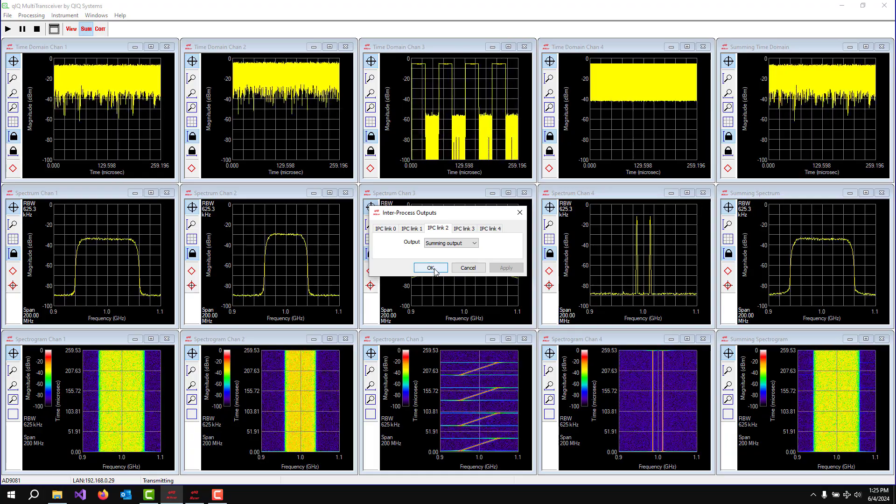
left_click(433, 270)
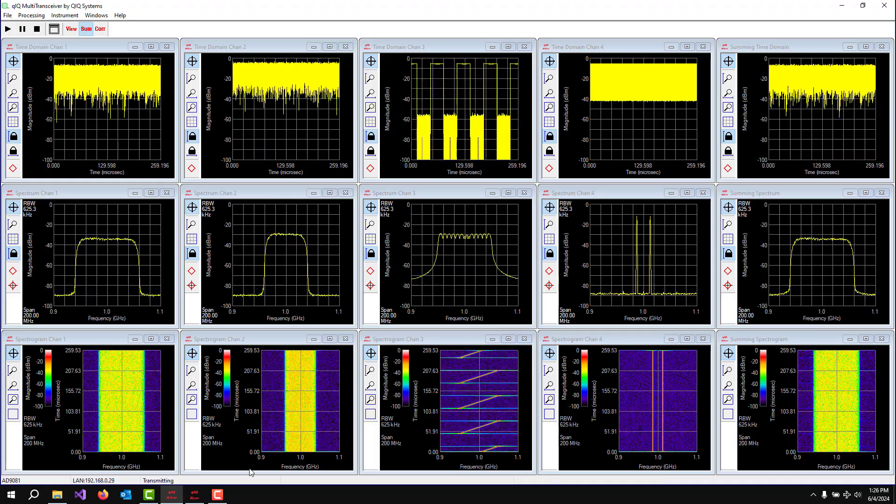
Step: Switch to the qIQ Receiver and apply DVB-S demodulation with 32-APSK symbols at 100 Msps
left_click(195, 497)
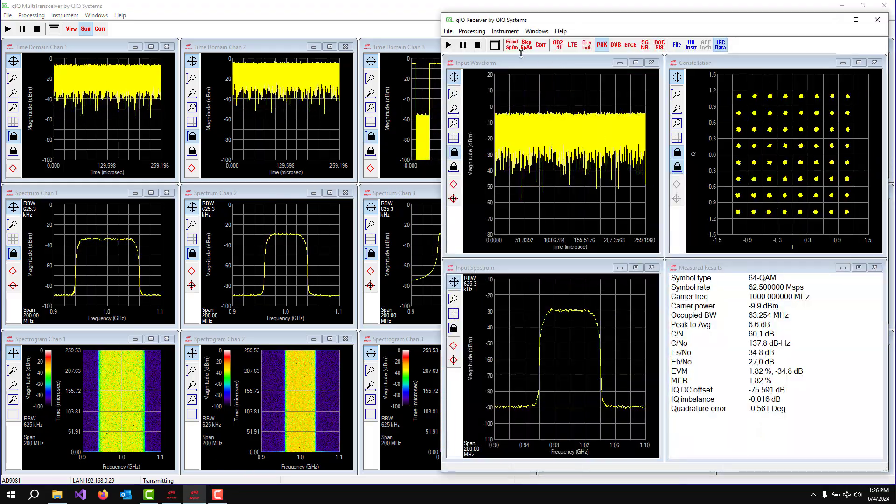
left_click(472, 32)
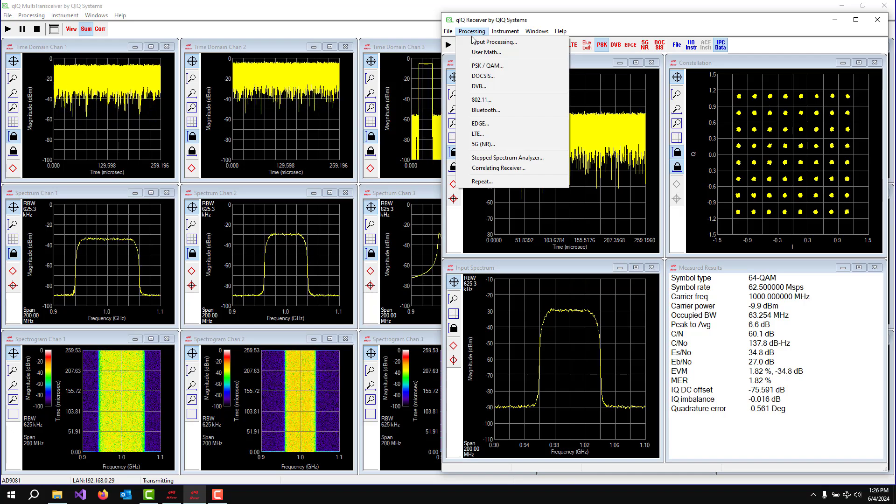
left_click(486, 89)
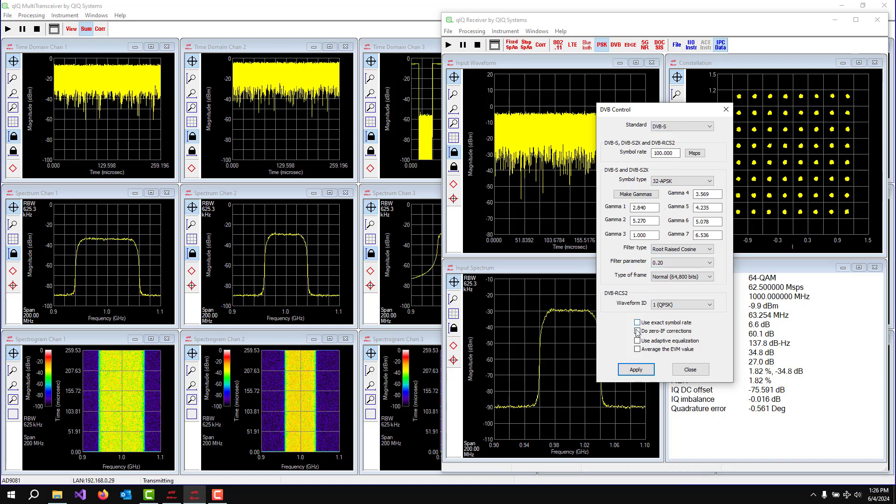
left_click(637, 369)
left_click(691, 369)
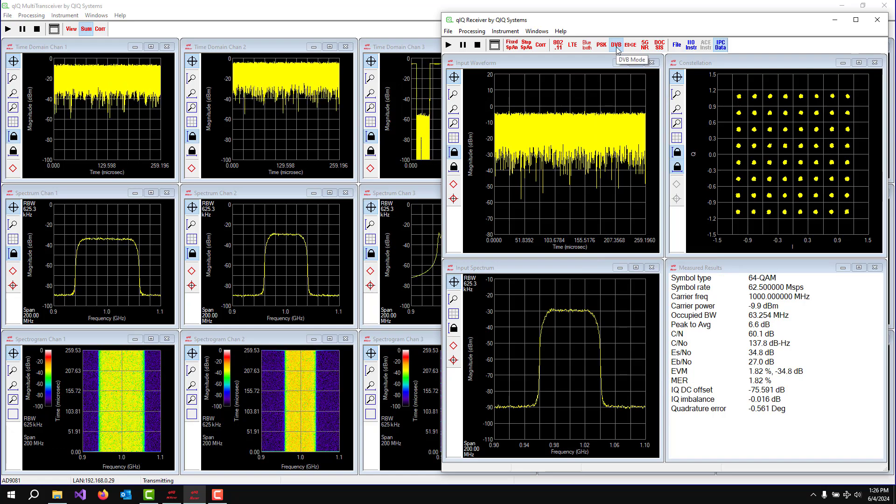
Step: Set the receiver's IPC link number to 2 and start the DVB measurement
left_click(448, 31)
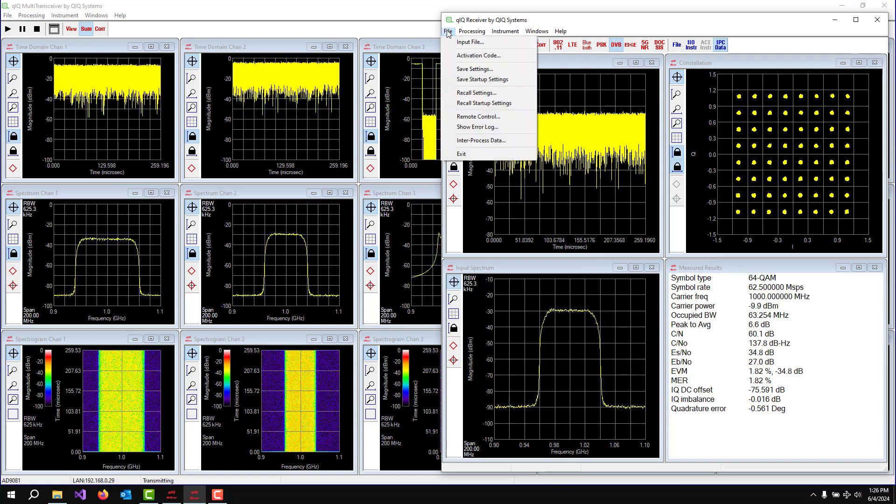
left_click(473, 142)
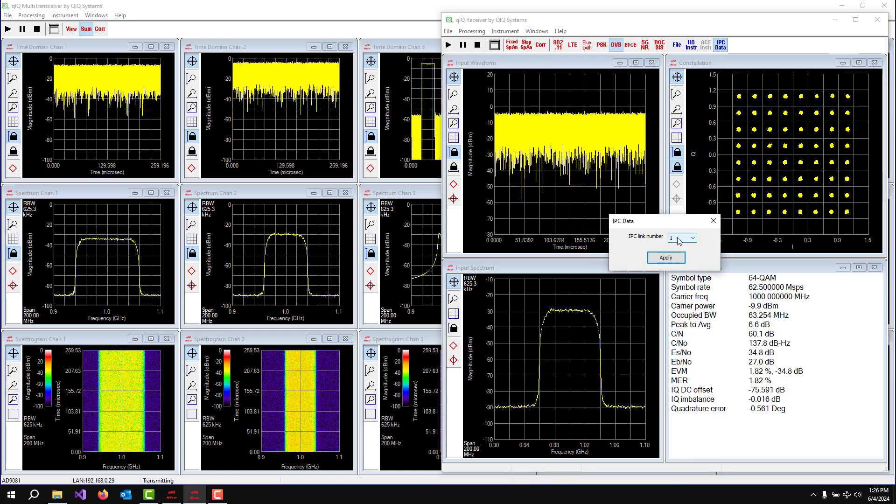
left_click(682, 239)
left_click(674, 259)
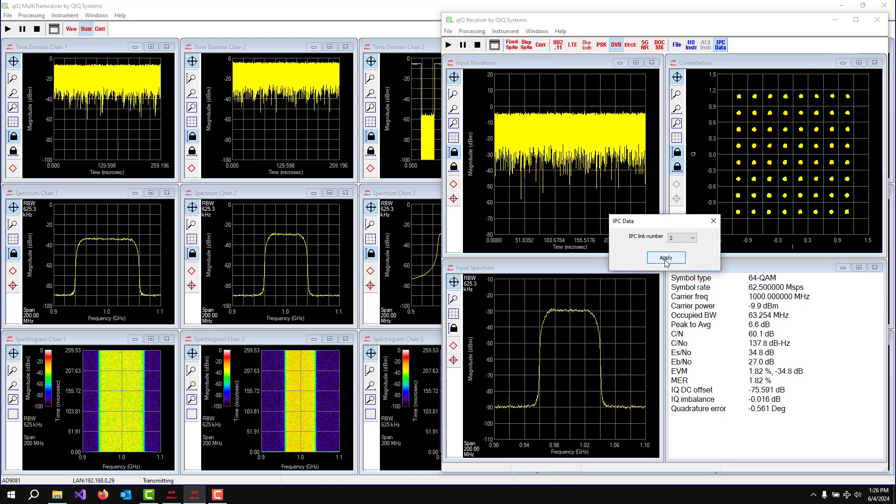
left_click(664, 259)
left_click(448, 45)
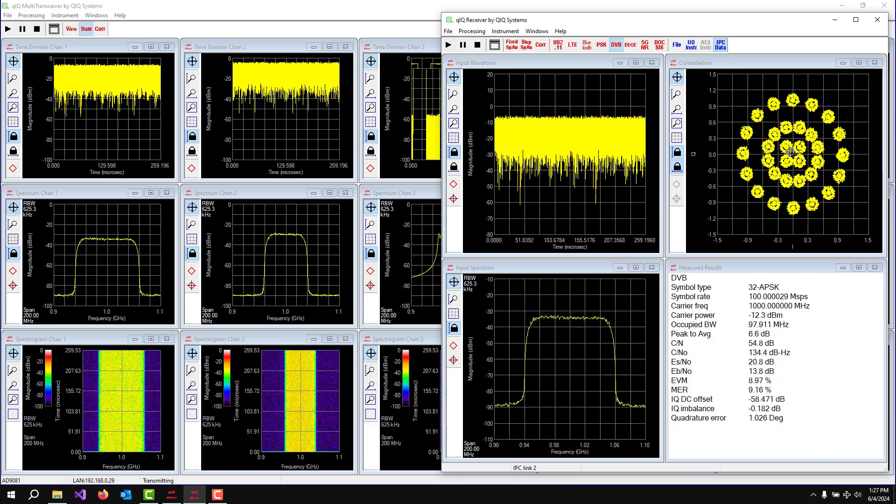
Step: Switch to the MultiTransceiver and set receiver 3's magnitude to -20 dB in the Summing Receiver
left_click(248, 10)
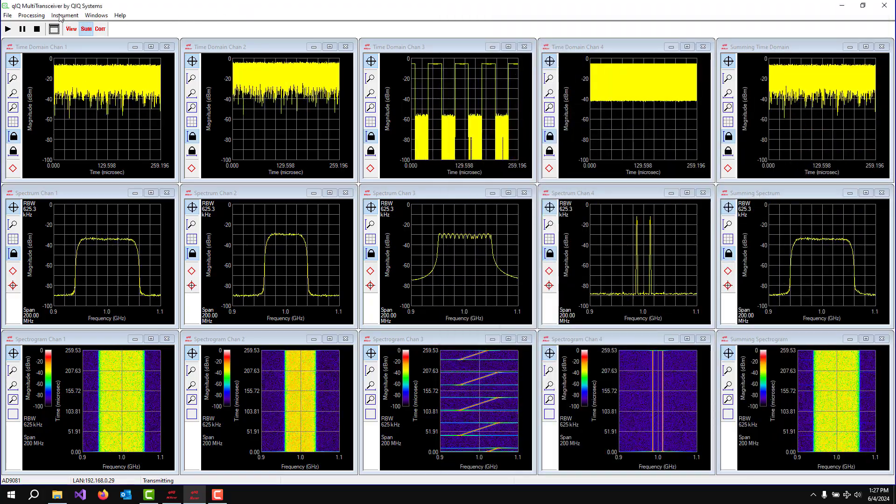
left_click(61, 15)
mouse_move(32, 15)
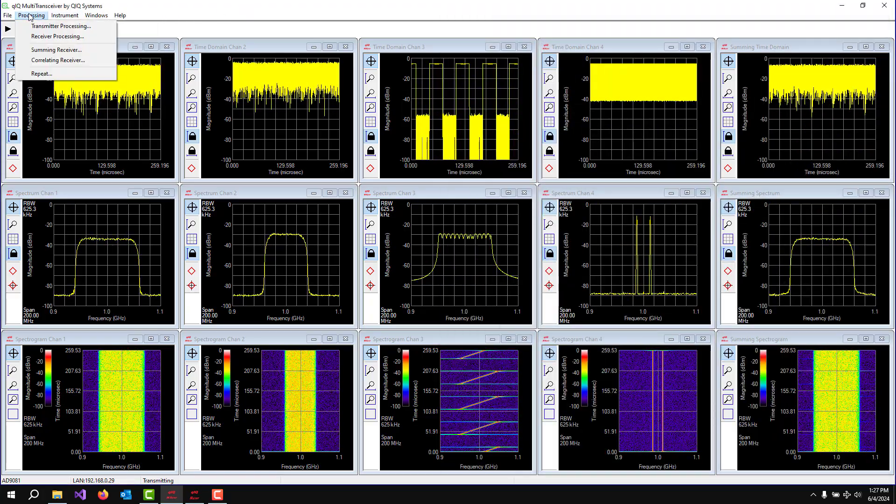
left_click(49, 50)
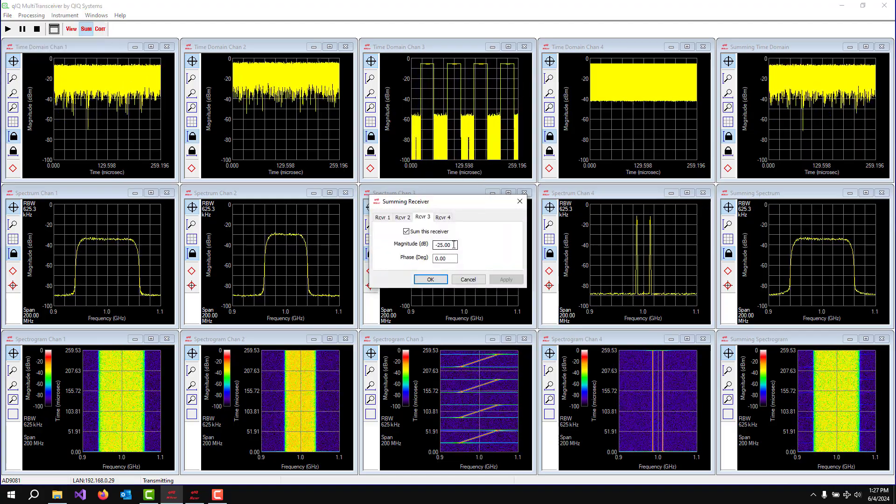
left_click_drag(456, 246, 428, 246)
type("-20")
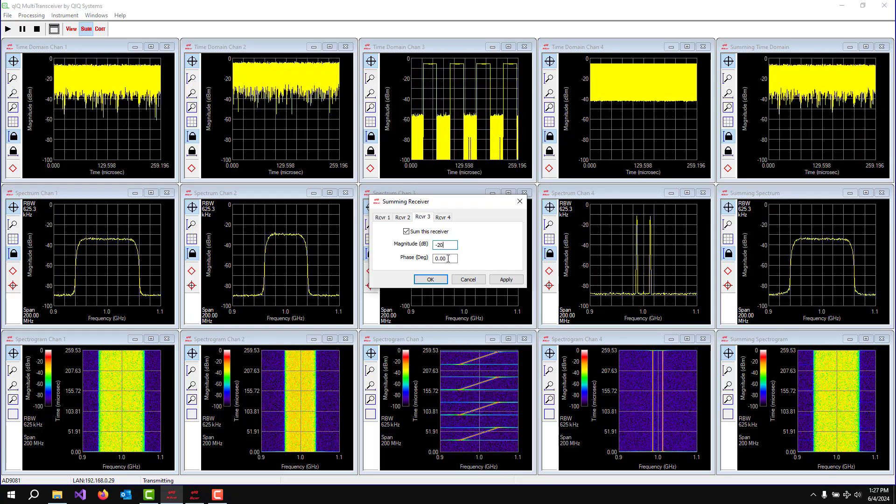
left_click(430, 279)
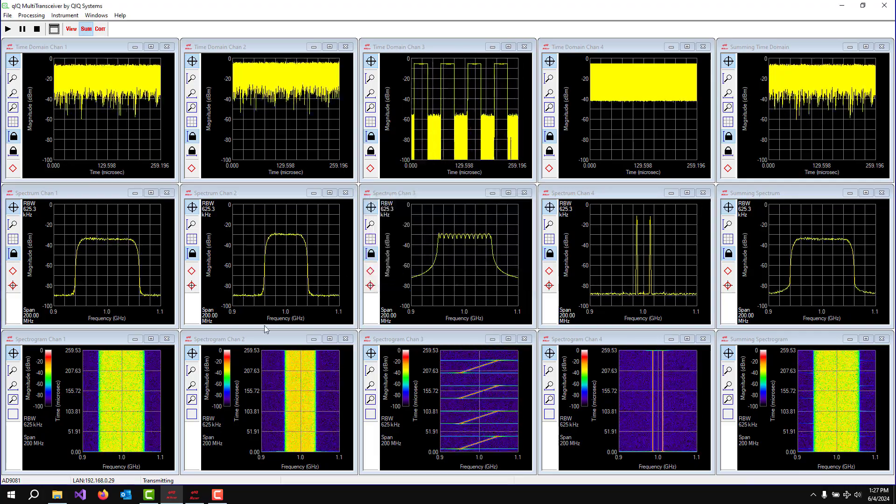